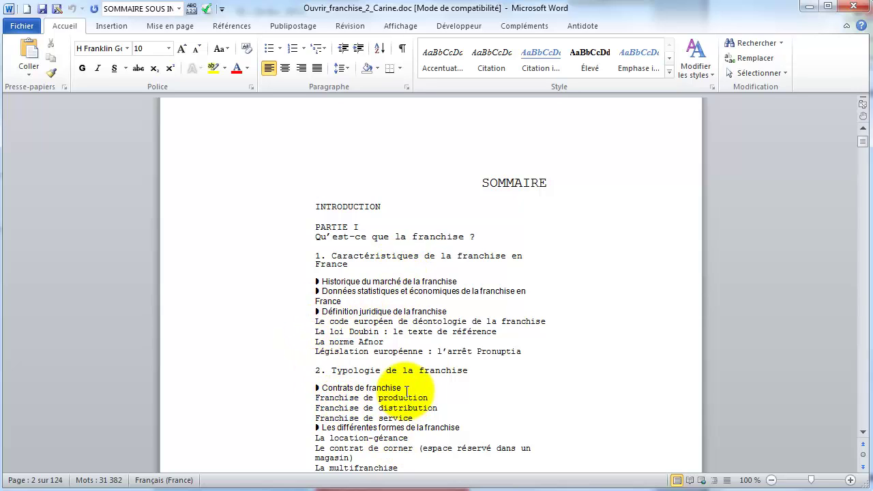
Browse the SOMMAIRE pages of the document, from PARTIE I to PARTIE III, and return to the SOMMAIRE heading.
click(348, 305)
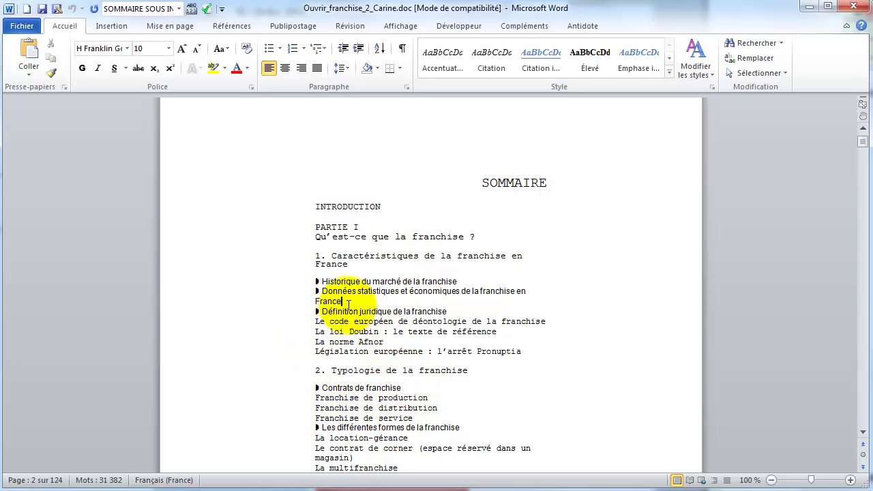
scroll(349, 305, down, 15)
scroll(348, 311, up, 8)
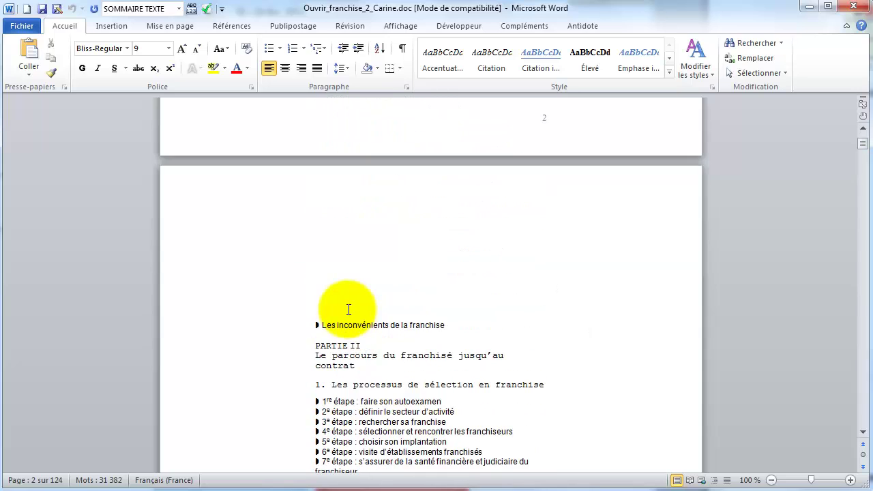
scroll(348, 314, up, 9)
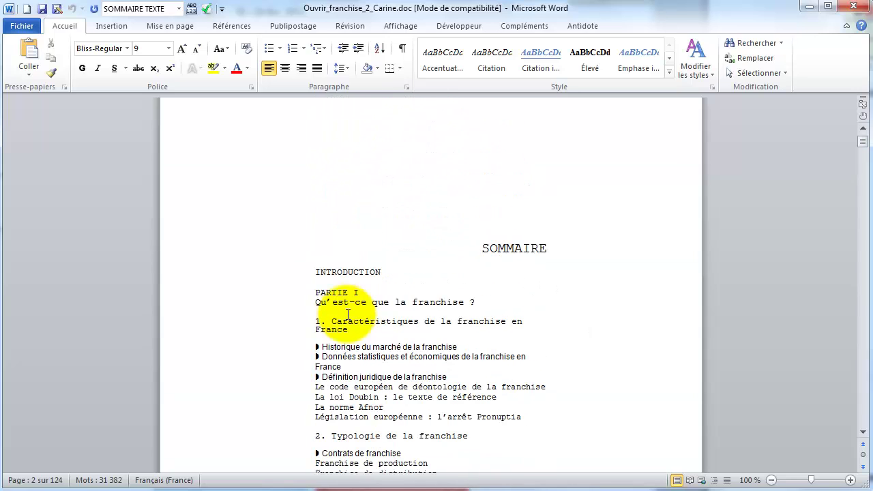
scroll(348, 314, down, 12)
scroll(348, 315, up, 7)
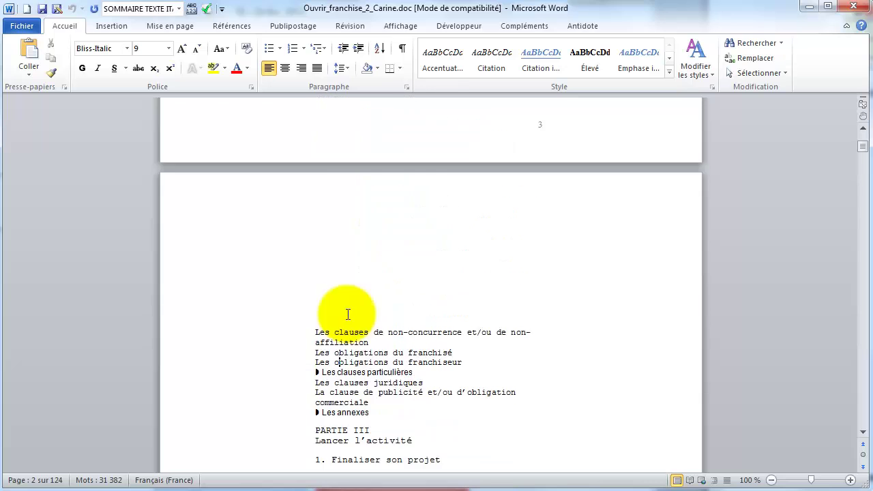
scroll(347, 314, down, 10)
scroll(348, 314, up, 10)
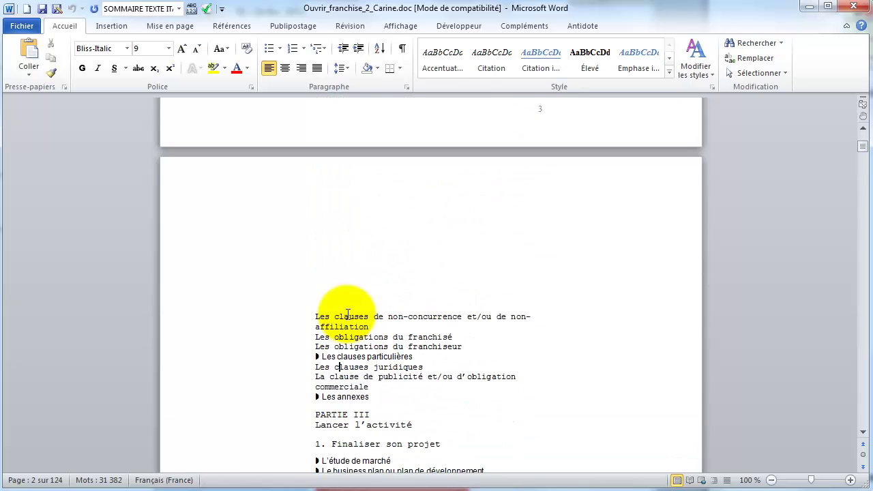
scroll(348, 315, up, 7)
click(348, 315)
scroll(348, 314, up, 2)
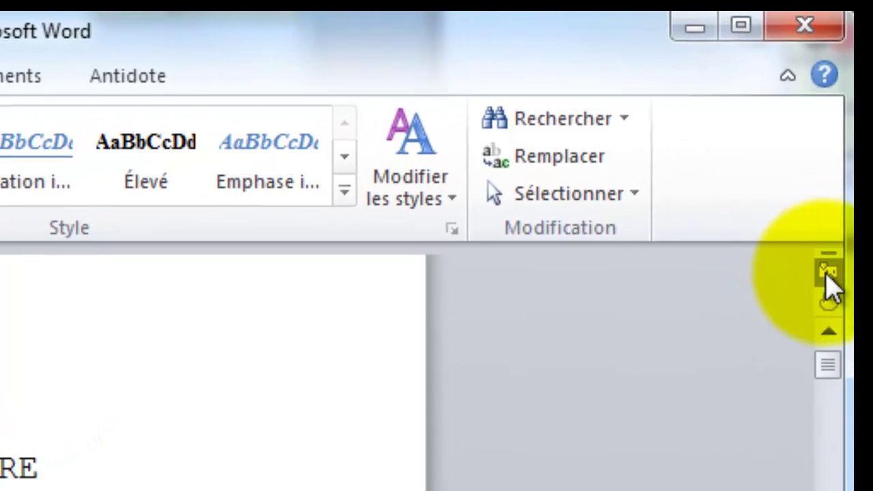
Display the rulers and split the document window into two panes, with the divider just below the SOMMAIRE heading.
click(828, 273)
click(828, 273)
click(827, 274)
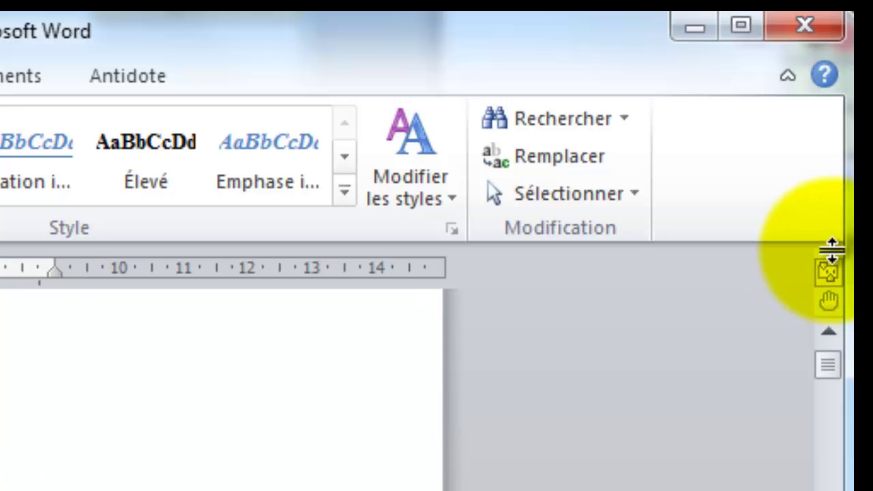
drag(829, 250, 826, 213)
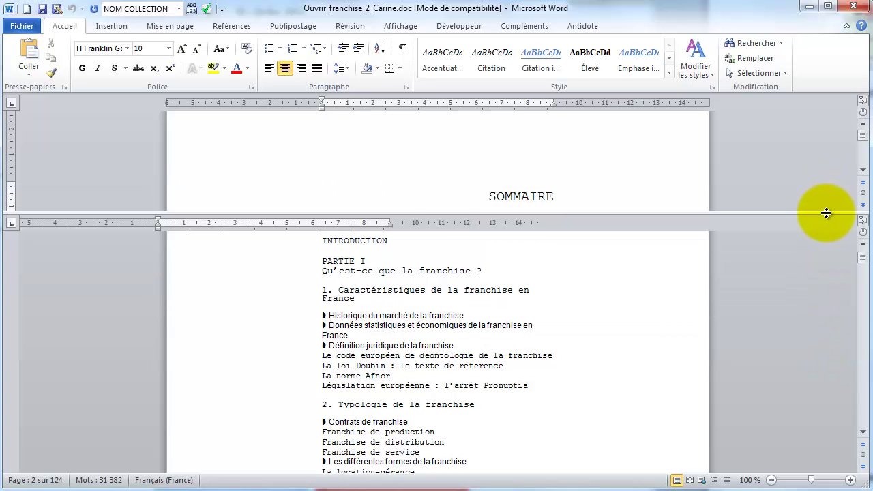
Scroll the lower pane to the end of the first SOMMAIRE page and the upper pane to the INTRODUCTION entry.
click(512, 306)
scroll(512, 306, down, 10)
click(551, 154)
scroll(553, 155, down, 5)
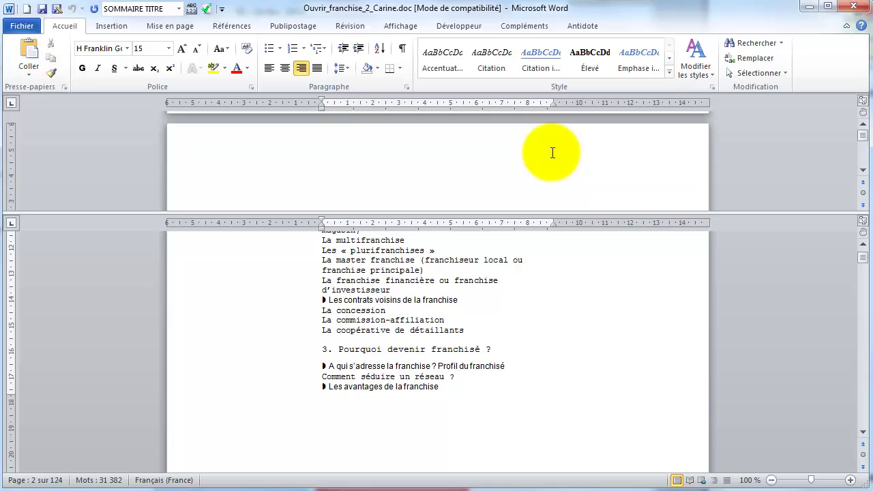
scroll(553, 155, up, 2)
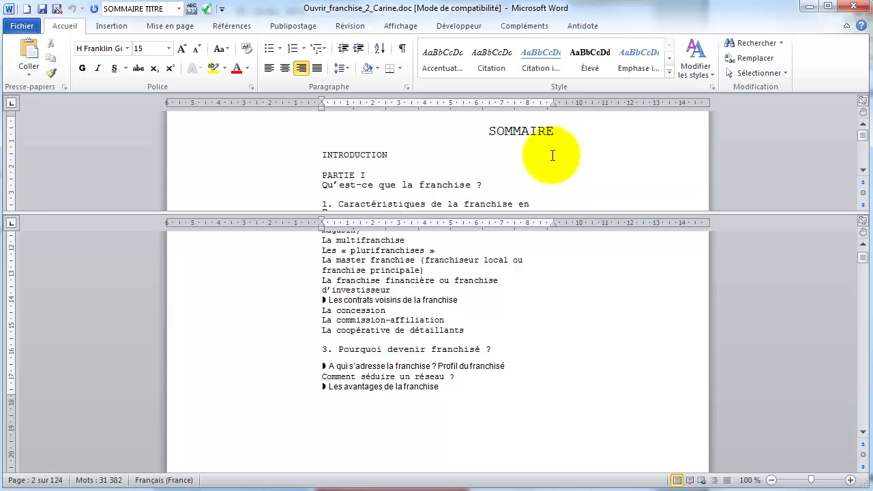
scroll(553, 155, down, 1)
scroll(552, 155, up, 1)
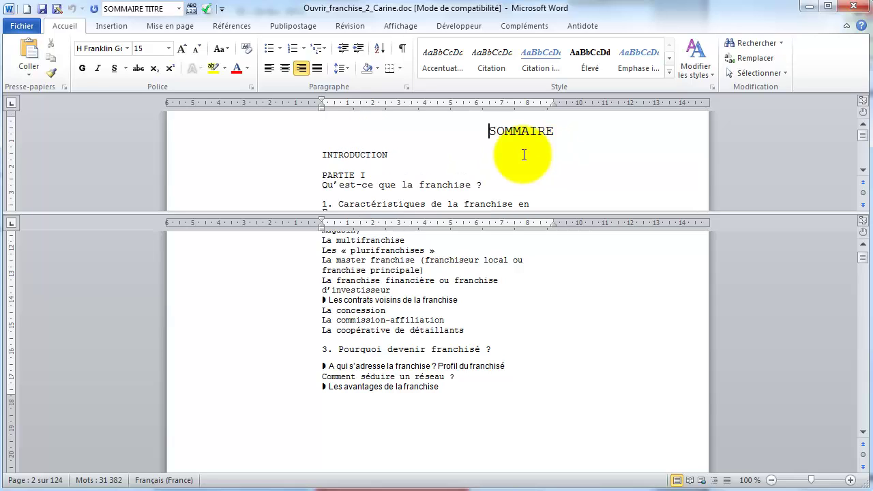
scroll(464, 158, down, 1)
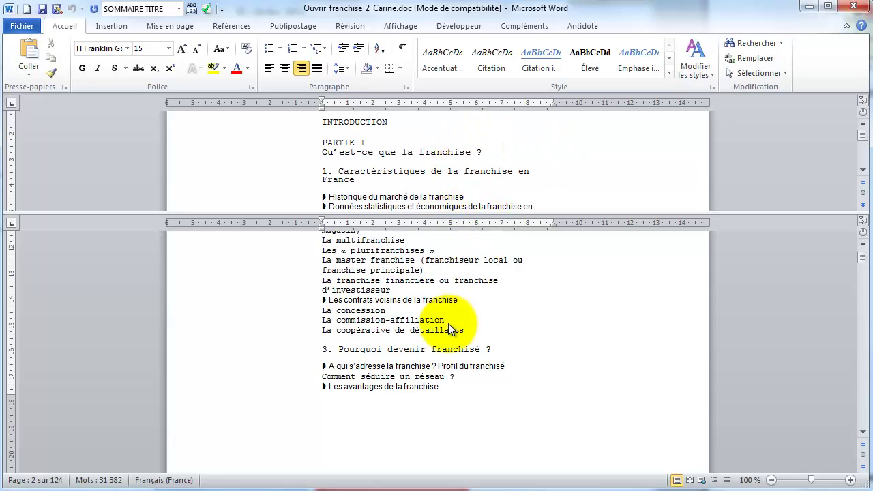
Lower the divider between the two panes to make the upper one taller, so both have roughly equal height.
drag(455, 214, 454, 262)
mouse_move(455, 262)
mouse_down()
mouse_move(454, 214)
mouse_move(454, 277)
mouse_up()
Page the lower pane through the rest of the SOMMAIRE to the end of the INTRODUCTION text.
click(423, 351)
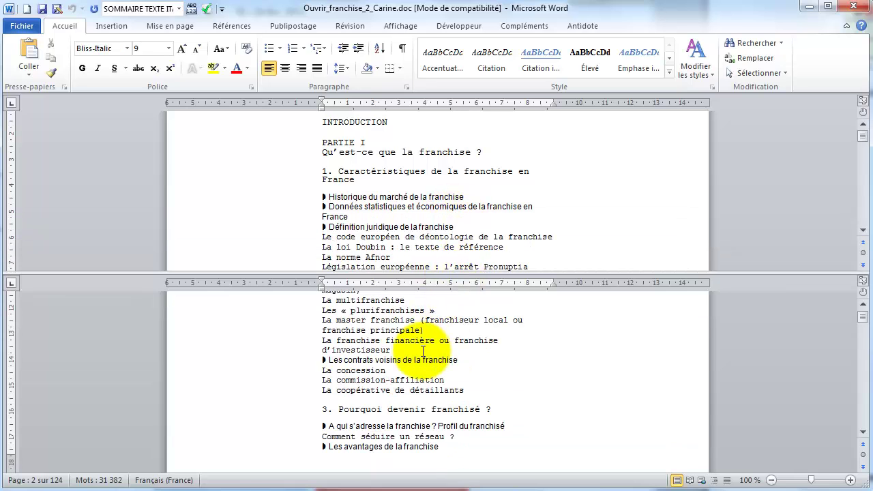
key(Page_Down)
key(Page_Down)
key(Page_Down)
key(Page_Down)
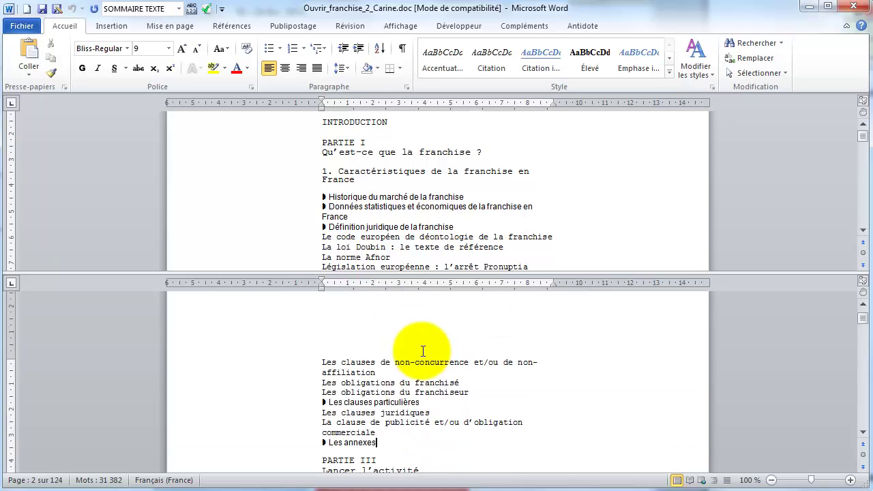
key(Page_Down)
key(Page_Down)
key(Page_Down)
key(Page_Down)
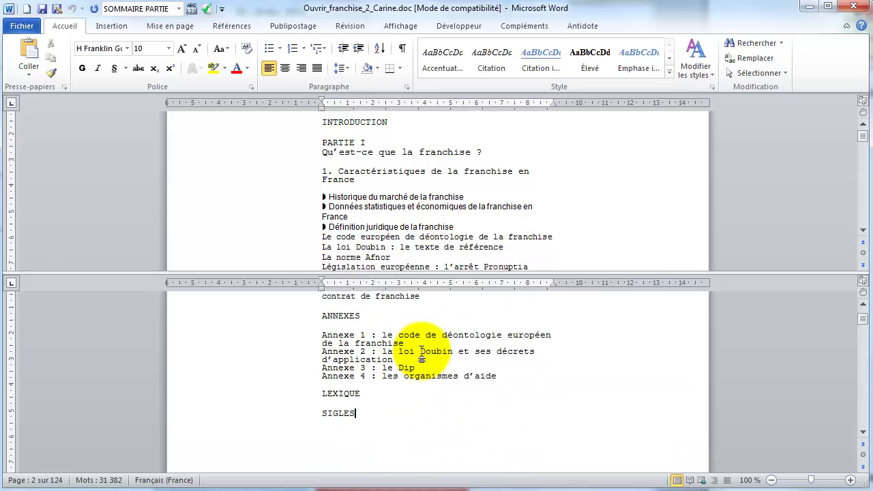
key(Page_Down)
key(Page_Down)
key(Page_Down)
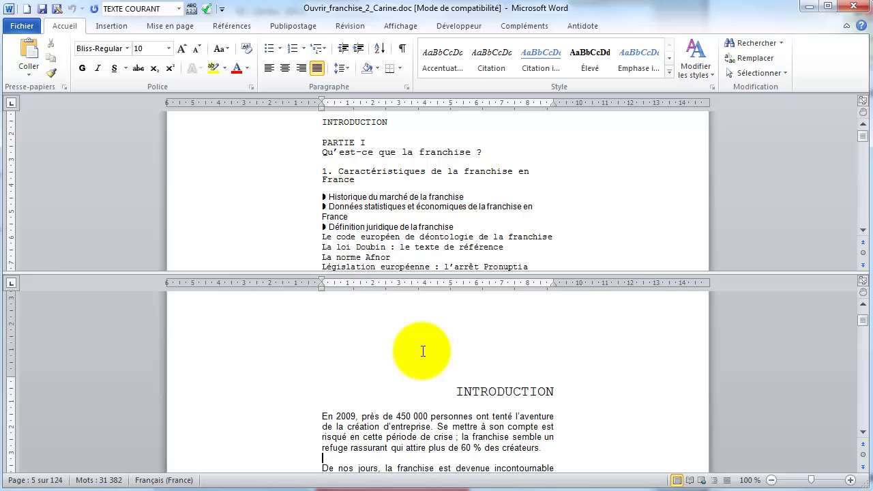
key(Page_Down)
key(Page_Down)
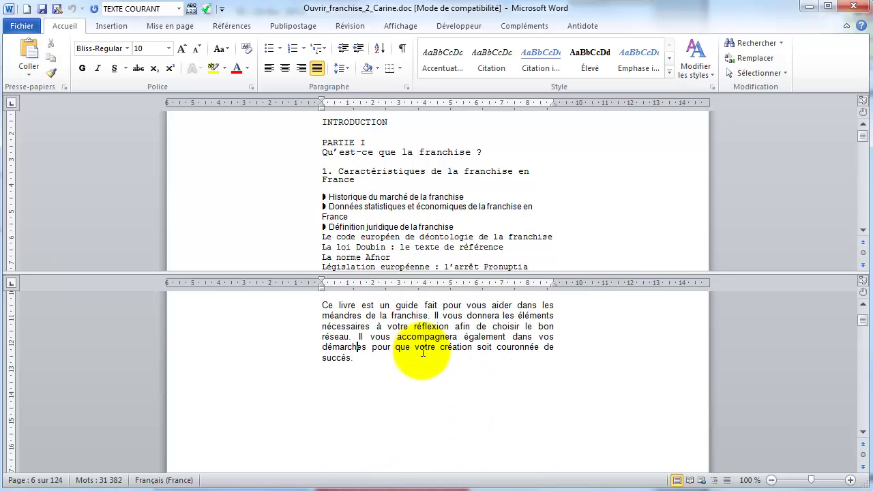
Advance the lower pane past the PARTIE I title page to the chapter "1. Caractéristiques de la franchise en France".
key(Up)
key(Up)
key(Up)
key(Up)
key(Up)
key(Up)
key(Up)
key(Up)
key(Up)
key(Up)
key(Up)
key(Up)
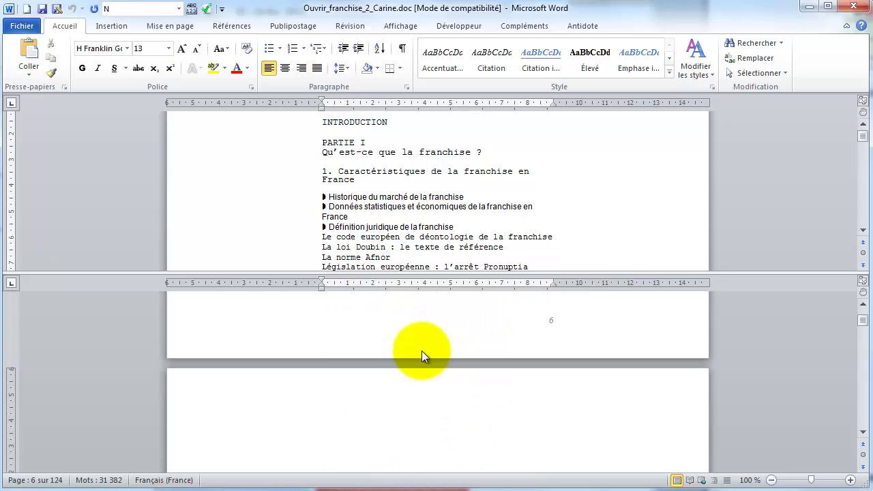
key(Down)
scroll(409, 361, down, 10)
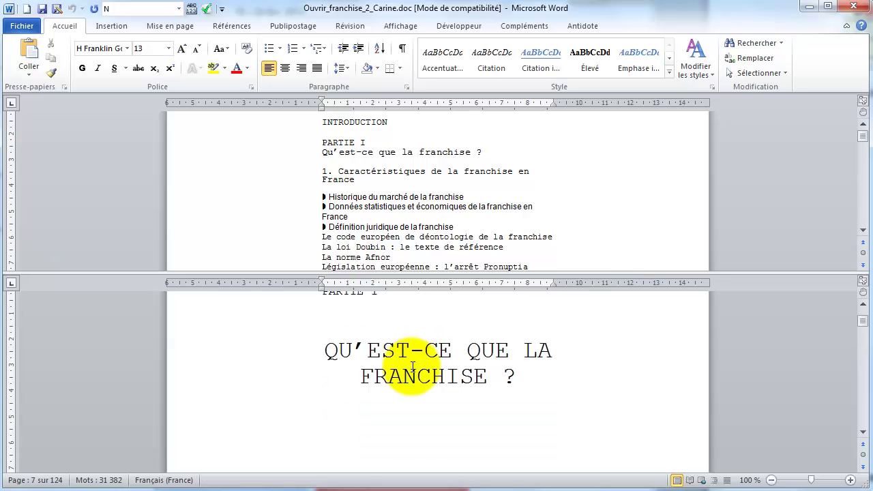
scroll(405, 368, down, 3)
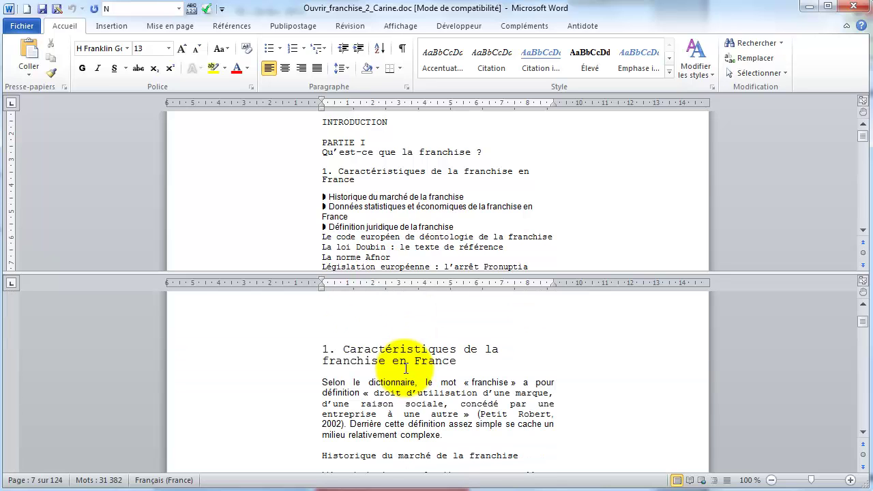
Place the cursor in the upper pane's SOMMAIRE, then browse the lower pane to the activity sector table and inspect it.
click(322, 175)
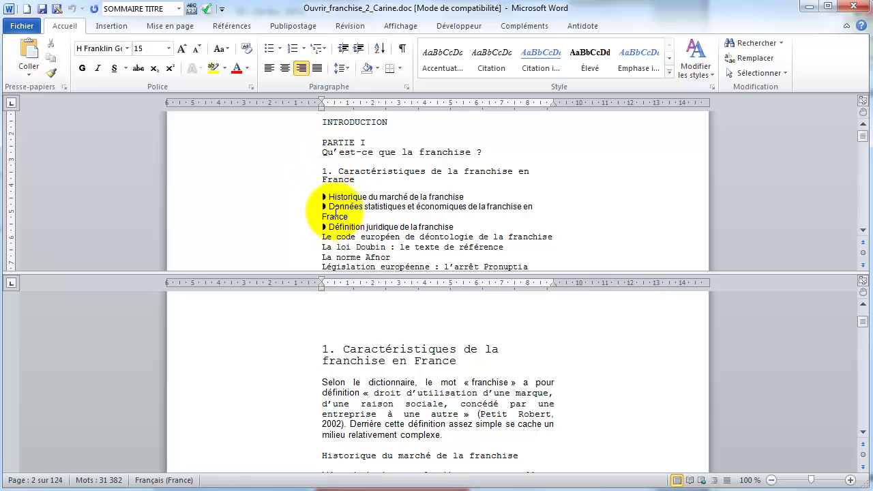
click(341, 329)
scroll(360, 396, down, 15)
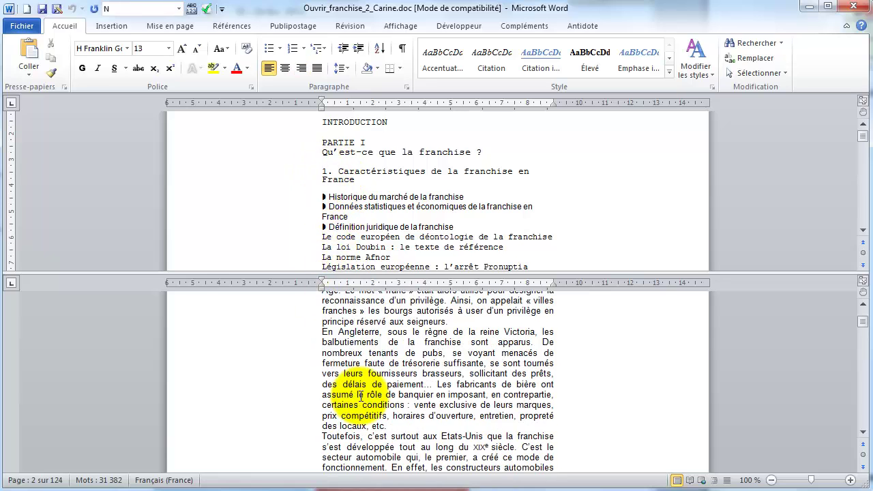
scroll(361, 396, down, 10)
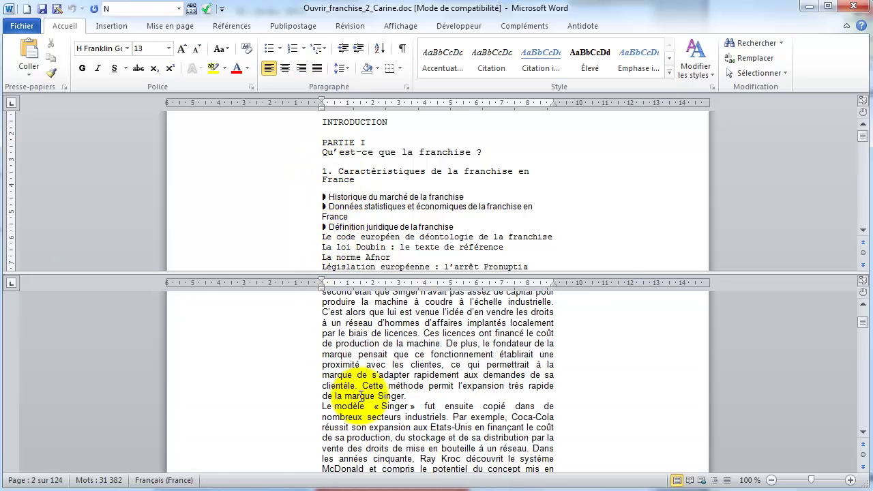
scroll(361, 397, down, 8)
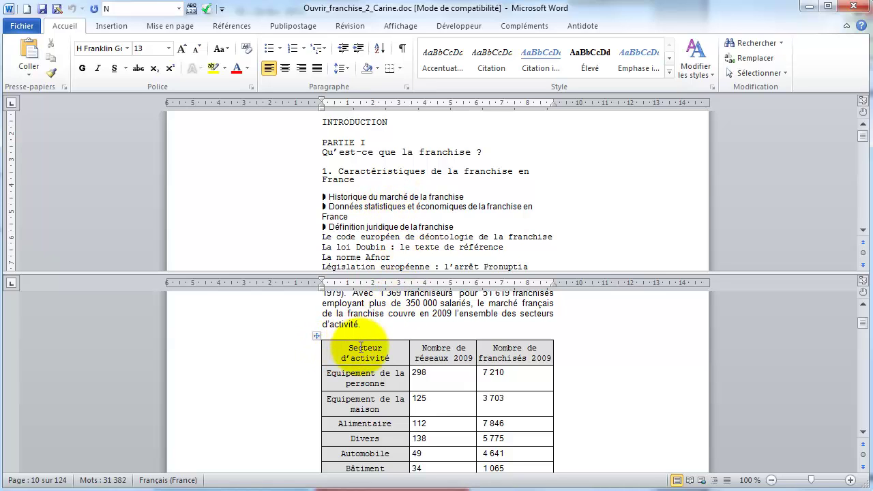
click(316, 337)
click(601, 351)
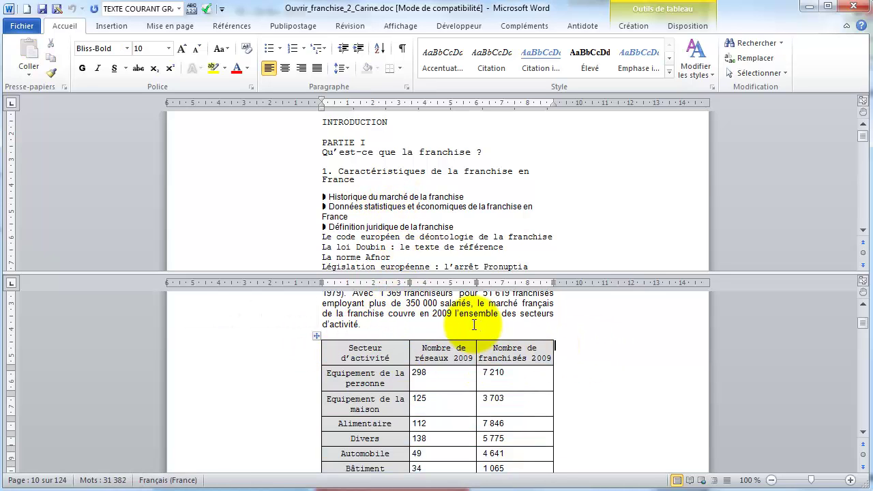
scroll(473, 324, down, 1)
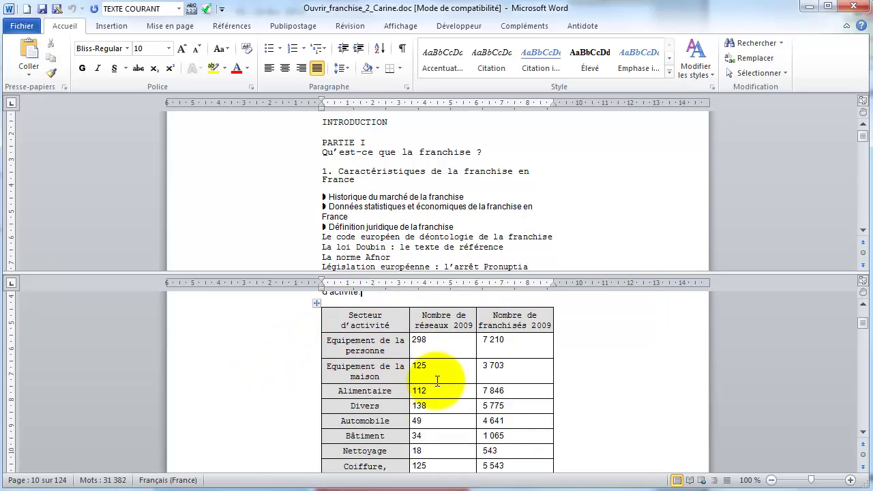
Move the cursor down the upper pane from the SOMMAIRE to the chapter "1. Caractéristiques de la franchise en France".
click(412, 218)
key(Down)
key(Down)
key(Down)
key(Down)
key(Down)
key(Down)
key(Down)
key(Down)
key(Down)
key(Down)
key(Down)
key(Down)
key(Down)
key(Down)
key(Down)
key(Down)
key(Down)
key(Down)
key(Down)
key(Down)
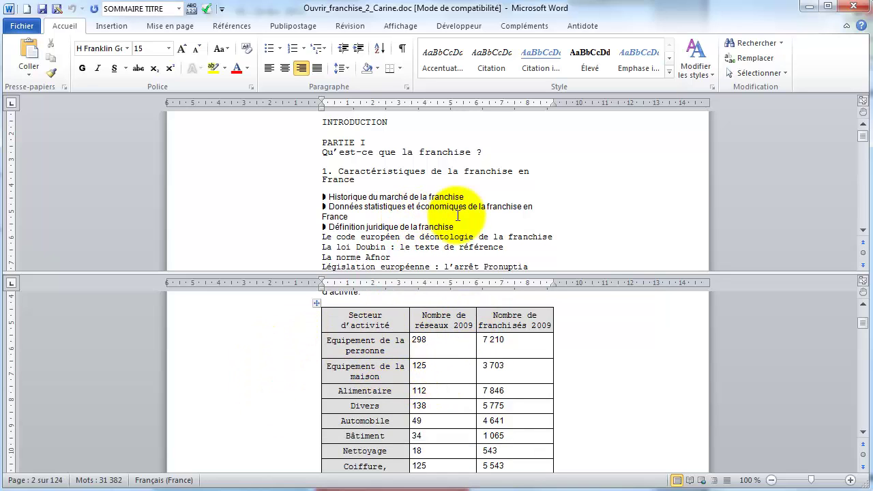
key(Down)
key(Down)
key(Down)
key(Down)
key(Down)
key(Down)
key(Down)
key(Down)
key(Down)
key(Down)
key(Down)
key(Down)
key(Down)
key(Down)
key(Down)
key(Down)
key(Down)
key(Down)
key(Down)
key(Down)
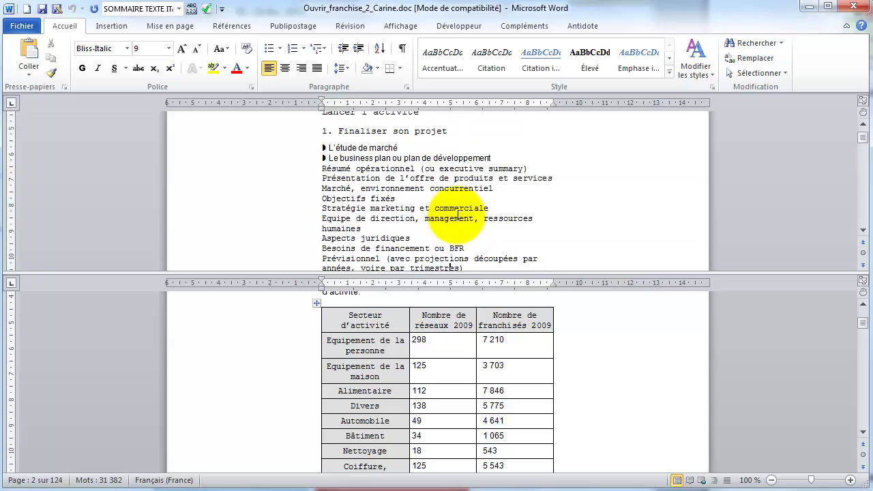
key(Down)
key(Down)
key(Down)
key(Down)
key(Down)
key(Down)
key(Down)
key(Down)
key(Down)
key(Down)
key(Down)
key(Down)
key(Down)
key(Down)
key(Down)
key(Down)
key(Down)
key(Down)
key(Down)
key(Down)
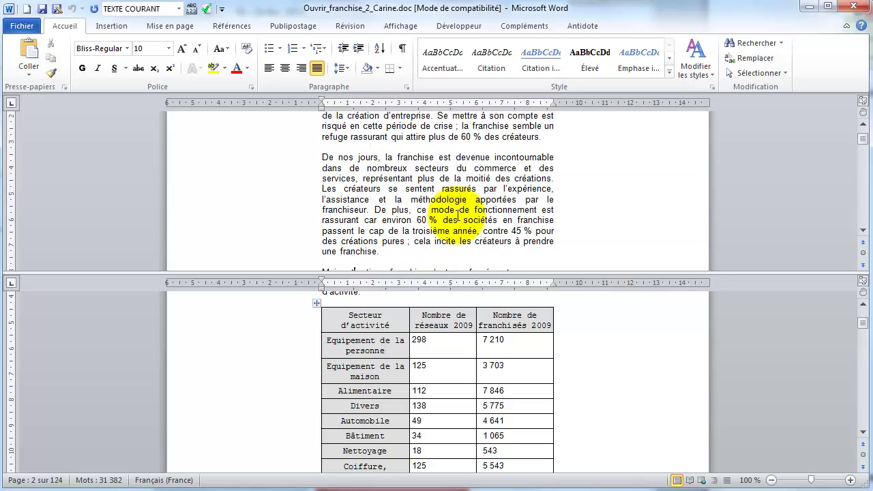
key(Down)
key(Down)
key(Down)
key(Down)
key(Down)
key(Down)
key(Down)
key(Down)
key(Down)
key(Down)
key(Down)
key(Down)
key(Down)
key(Down)
key(Down)
key(Down)
key(Down)
key(Down)
key(Down)
key(Down)
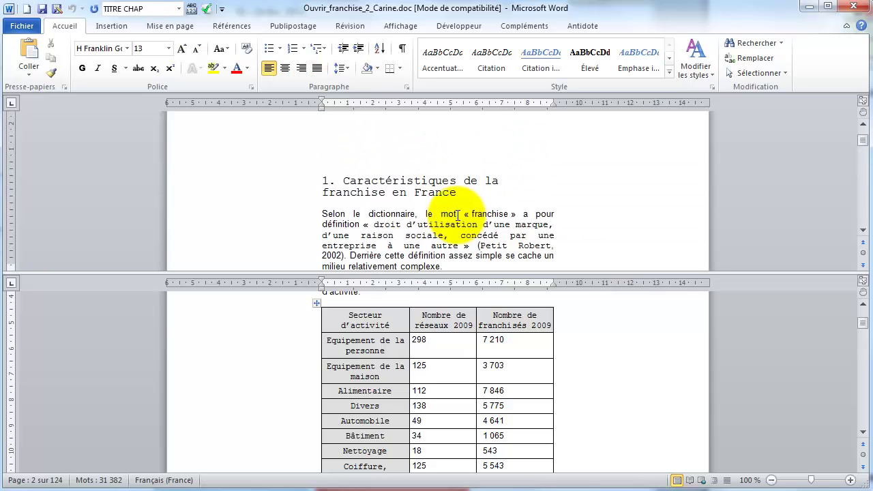
Move the cursor down the upper pane from the chapter "1. Caractéristiques de la franchise en France" to the end of the activity sector table.
key(Down)
key(Down)
key(Down)
key(Down)
key(Down)
key(Down)
key(Down)
key(Down)
key(Down)
key(Down)
key(Down)
key(Down)
key(Down)
key(Down)
key(Down)
key(Down)
key(Down)
key(Down)
key(Down)
key(Down)
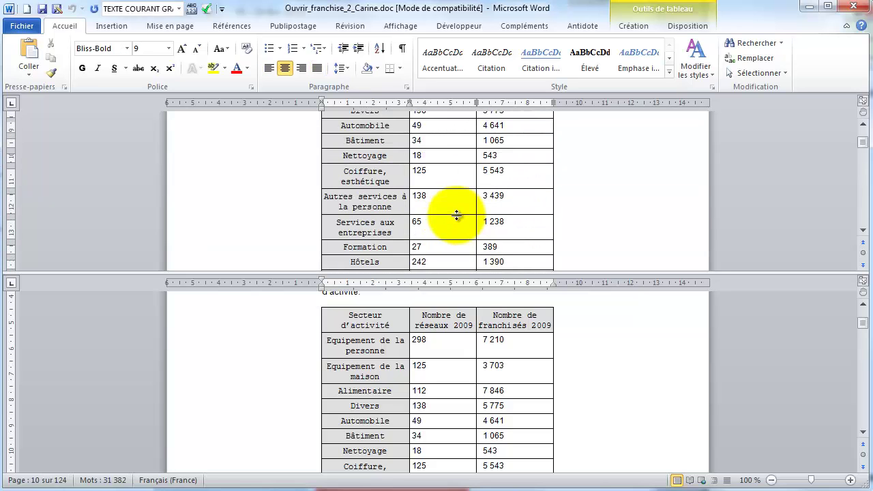
key(Down)
key(Down)
key(Down)
key(Down)
key(Down)
key(Down)
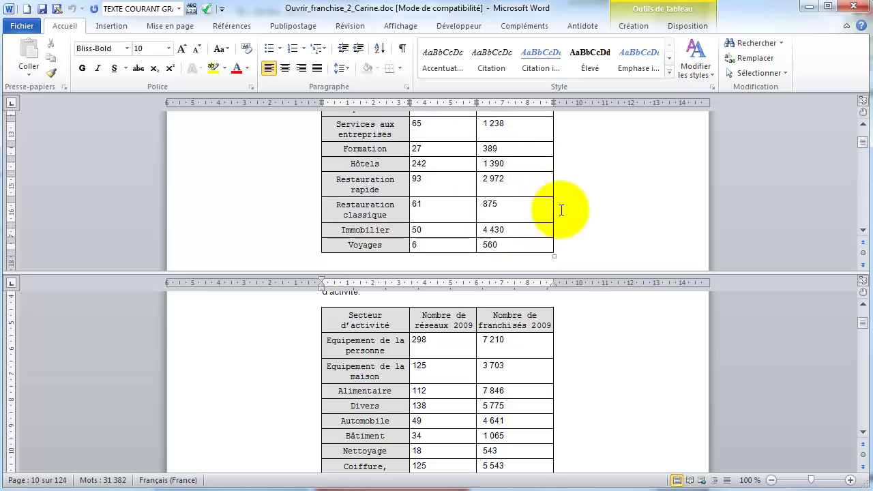
Continue down the upper pane past the activity sector table to the DCASPL paragraph on page 11.
key(Down)
key(Down)
key(Down)
key(Down)
key(Down)
key(Down)
key(Down)
key(Down)
key(Down)
key(Down)
key(Down)
key(Down)
key(Down)
key(Down)
key(Down)
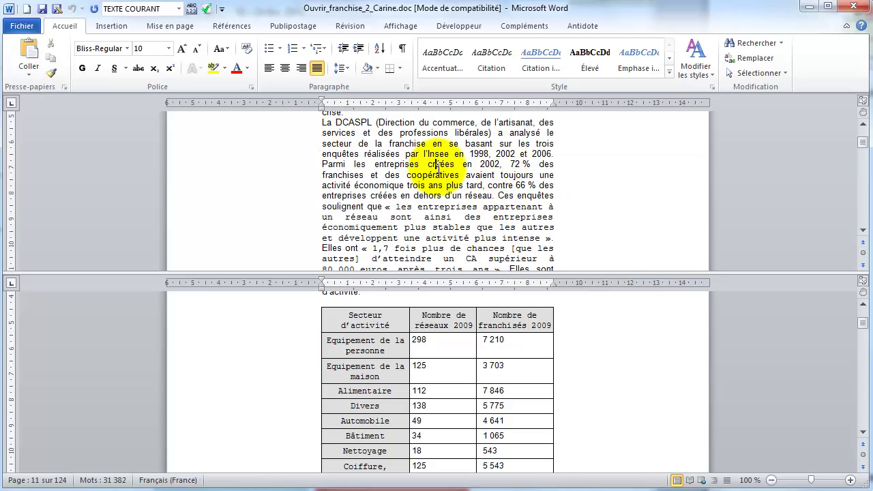
scroll(437, 164, up, 3)
scroll(437, 163, down, 4)
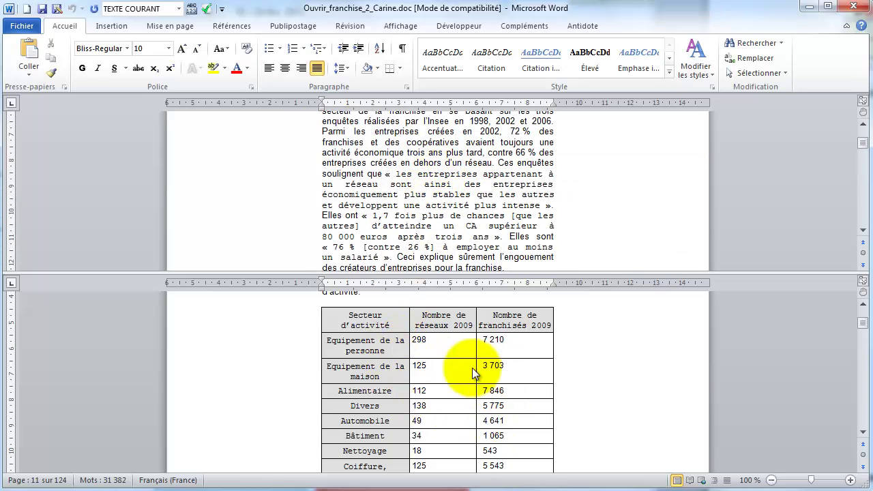
Enlarge the upper pane to about three quarters of the document area by lowering the split divider.
drag(435, 272, 428, 400)
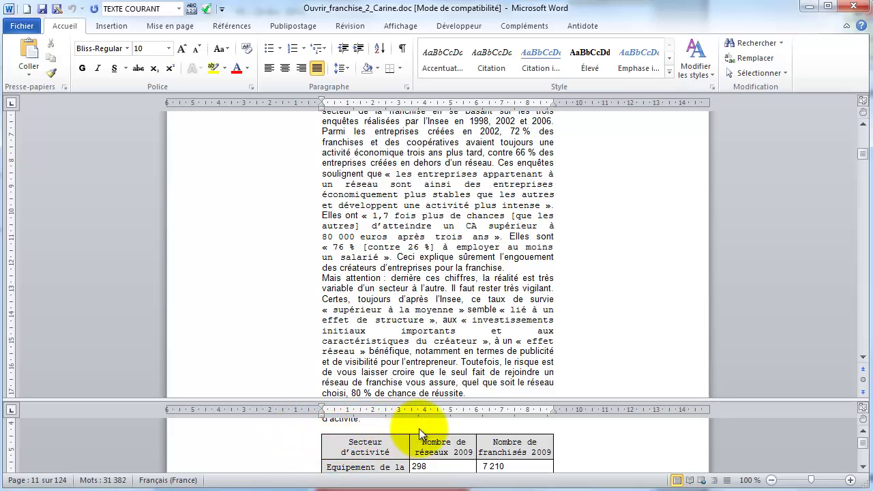
drag(396, 400, 395, 389)
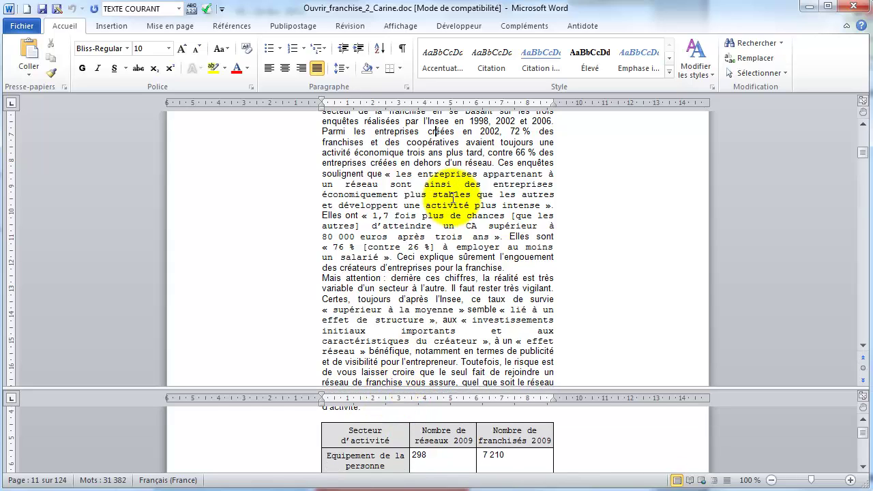
Place the cursor in the upper pane's text and the lower pane's table in turn, and browse page 11 in the upper pane.
click(466, 194)
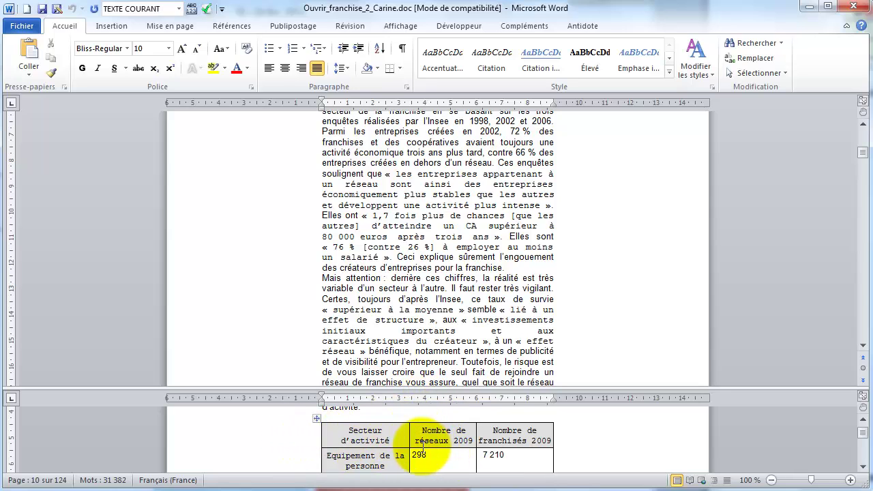
click(328, 207)
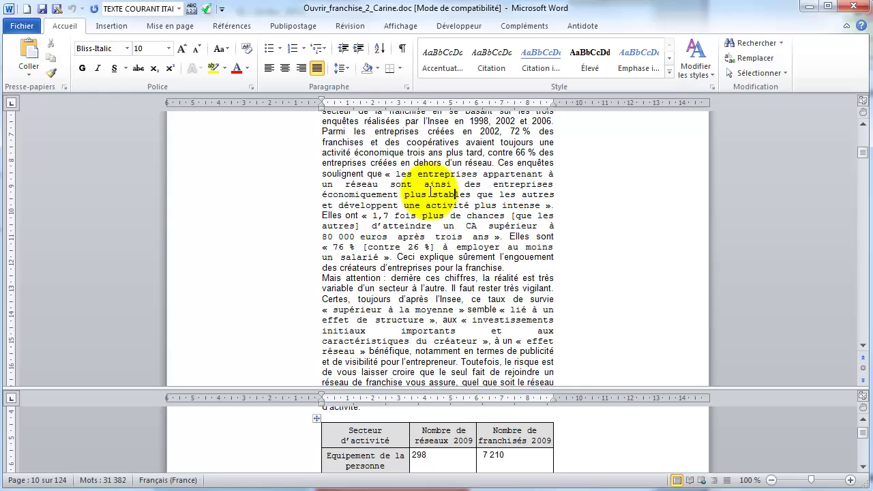
click(517, 236)
scroll(477, 259, up, 6)
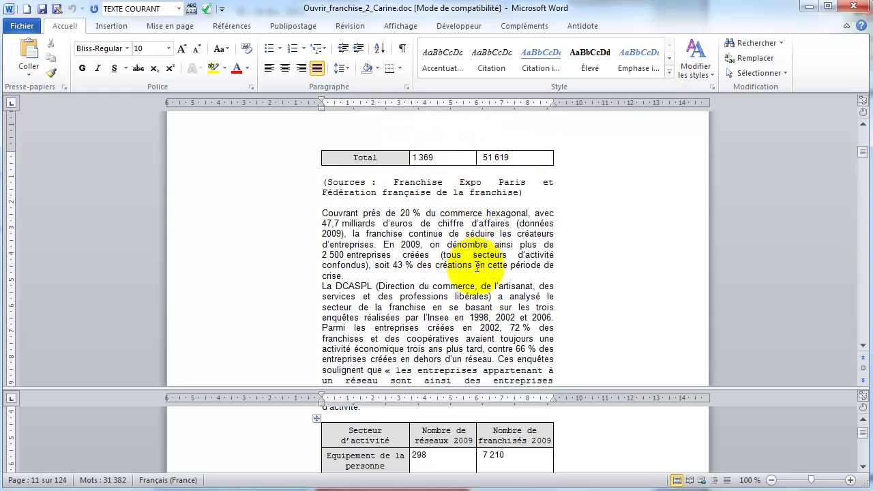
scroll(477, 267, down, 5)
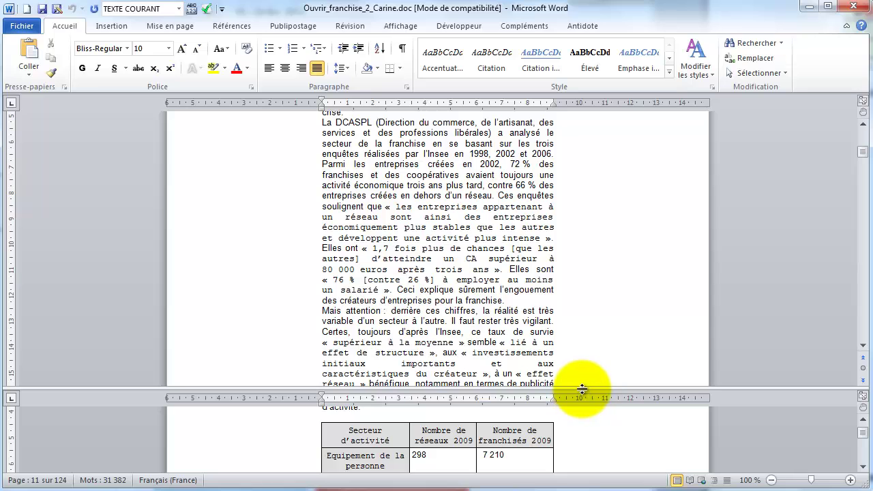
Remove the split by moving its divider off the document, and split the window again at the "Autres services à la personne" table row.
drag(585, 388, 738, 58)
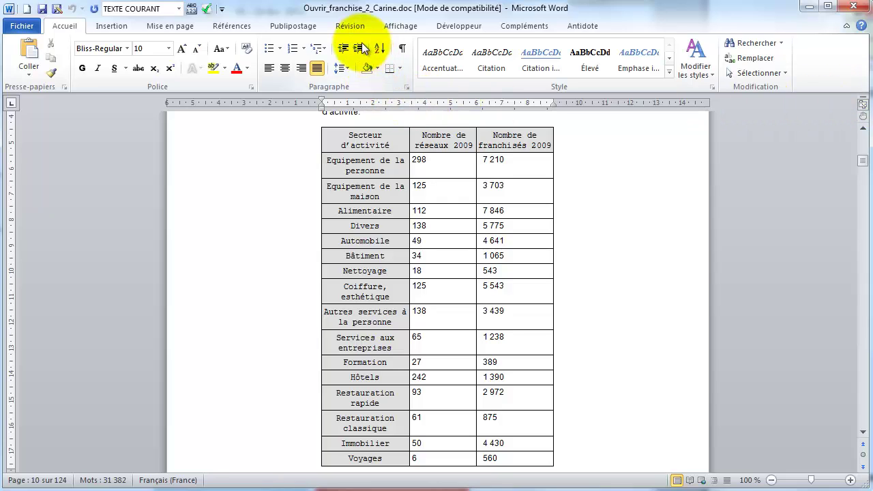
click(401, 26)
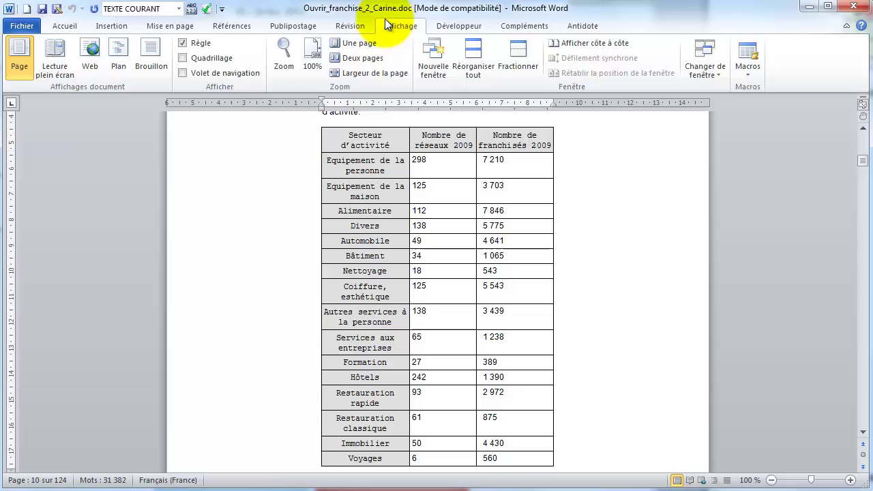
click(515, 65)
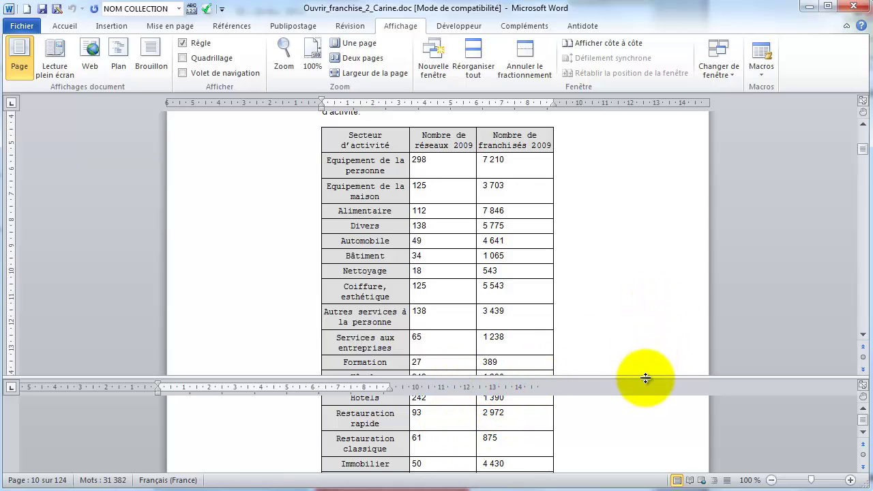
drag(645, 379, 595, 317)
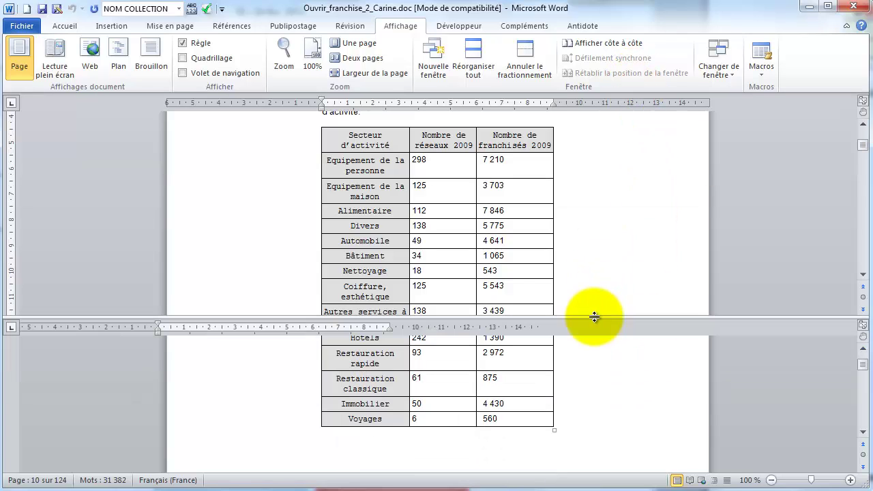
Cancel the window split and browse the single-pane document back from the activity sector table to page 8.
click(531, 71)
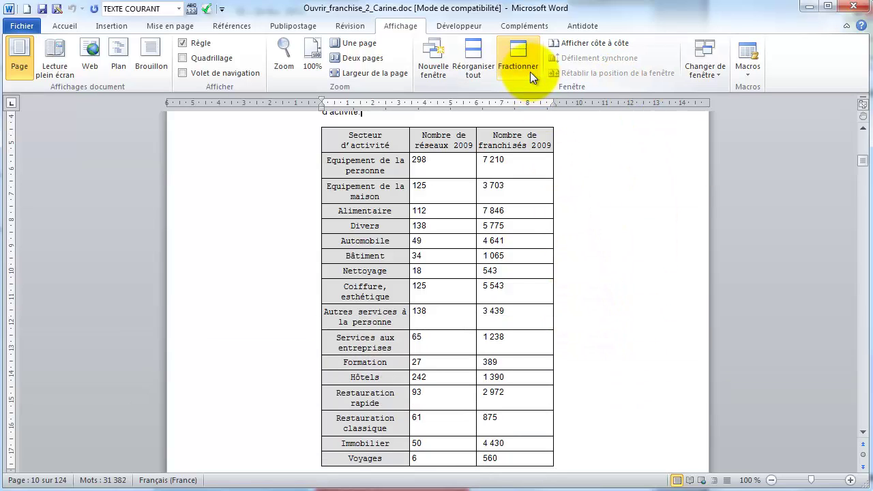
click(640, 250)
scroll(584, 241, up, 5)
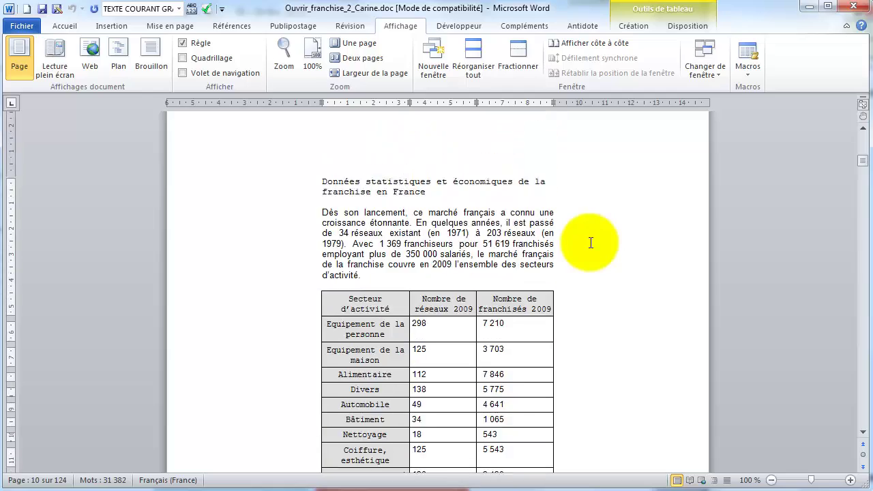
scroll(591, 242, up, 10)
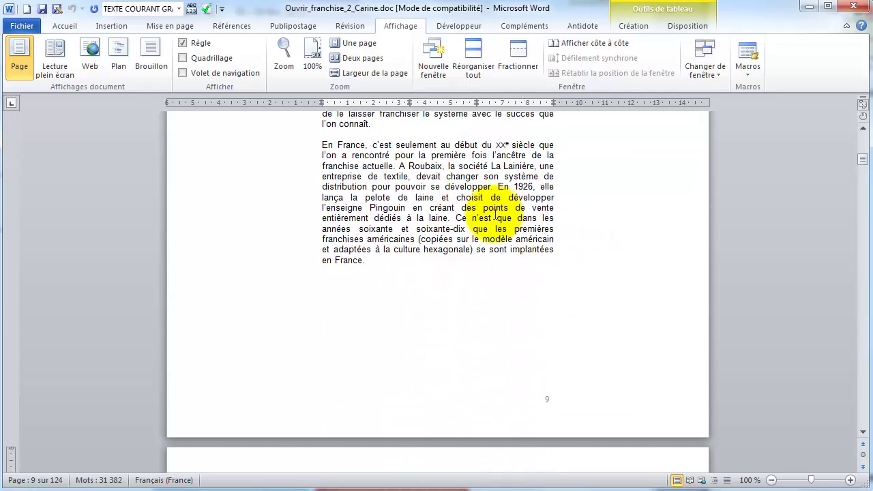
scroll(496, 215, up, 15)
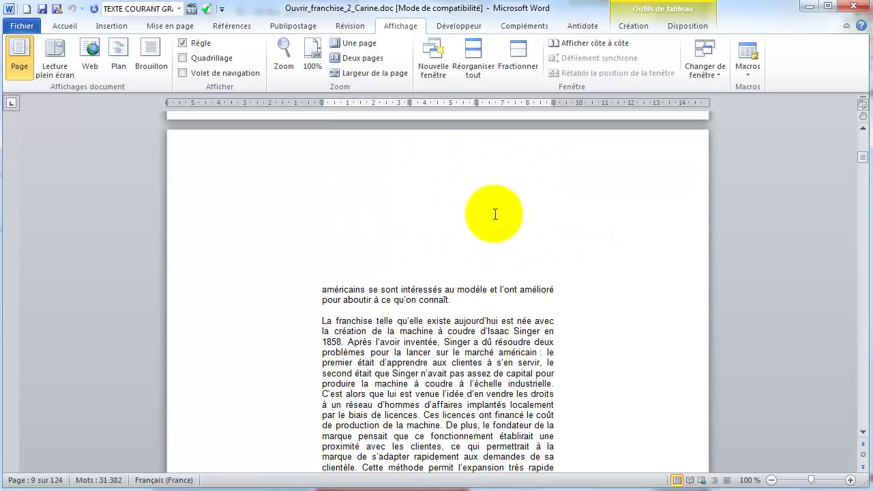
scroll(495, 214, up, 10)
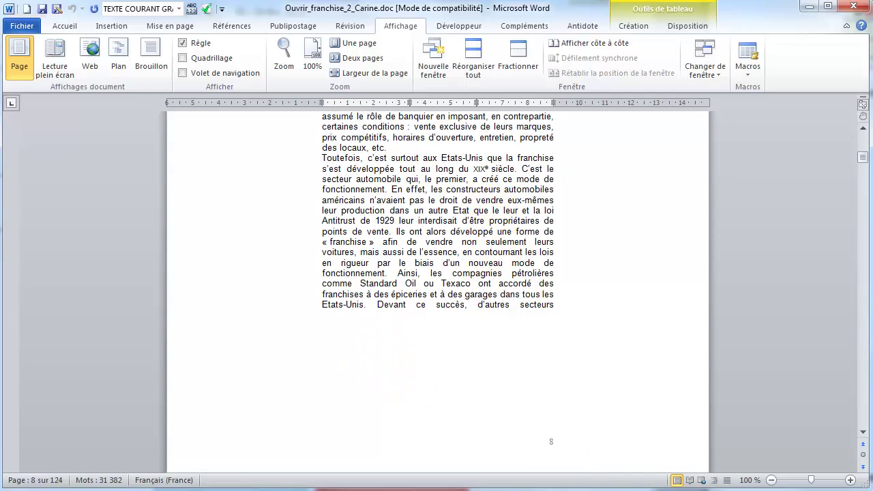